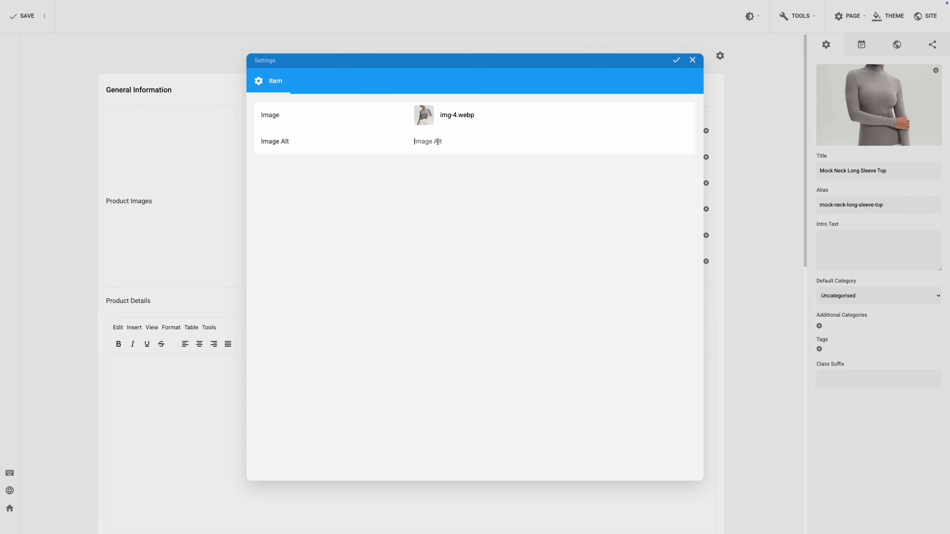
# Fill in the product details with the paragraph starting "This long sleeve hugs your shape" and four feature bullets beginning with "Clean mock neckline".
pyautogui.click(692, 62)
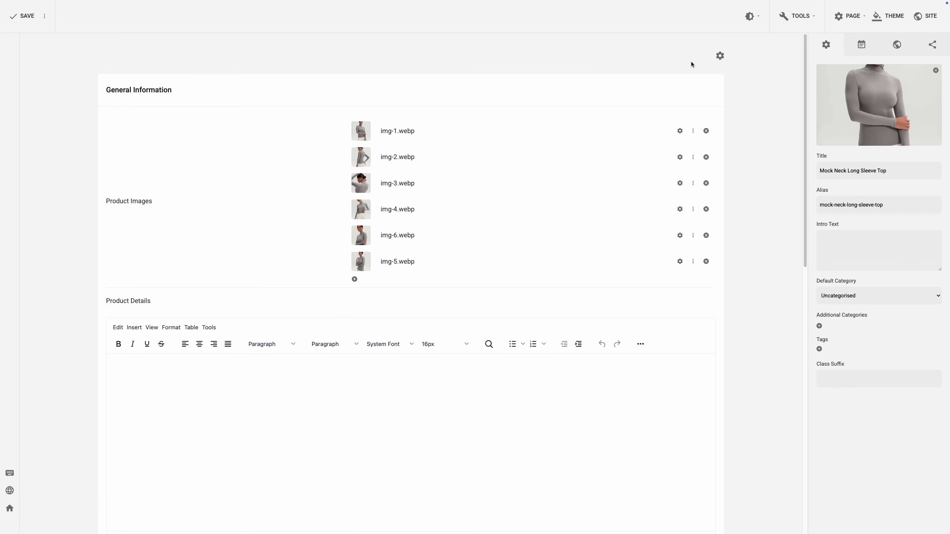
pyautogui.scroll(-3, 584, 156)
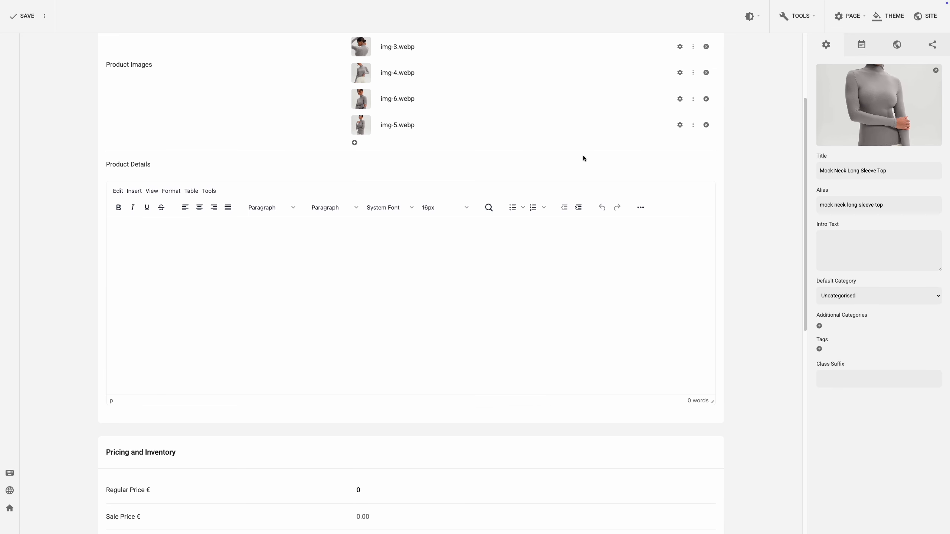
pyautogui.click(339, 240)
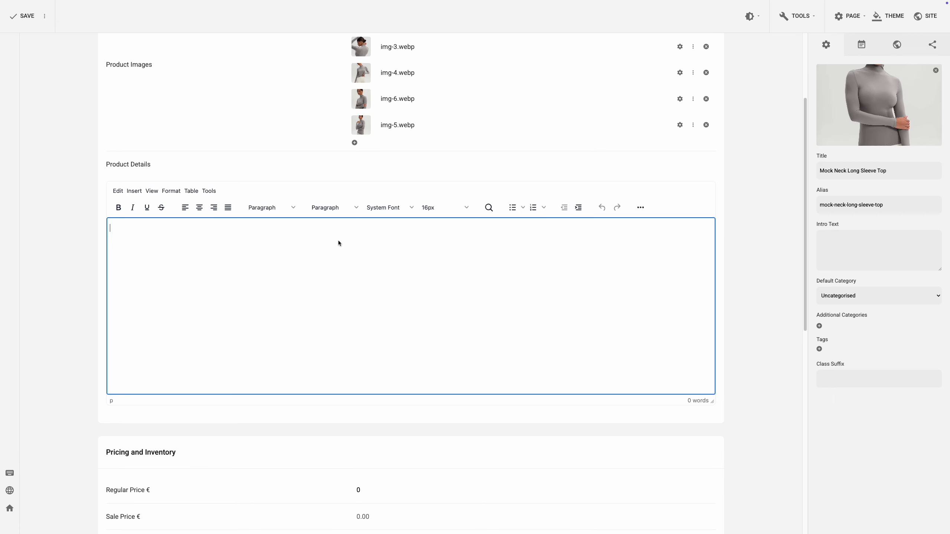
pyautogui.write('This long sleeve hugs your shape with buttery stretch and a clean mock neck that elevates anything you pair it with. Breathable, sculpted, and simple enough to wear every day—yet sharp enough to stand out.  Clean mock neckline Sculpting without squeeze Perfect base layer Ultra-soft, featherweight feel')
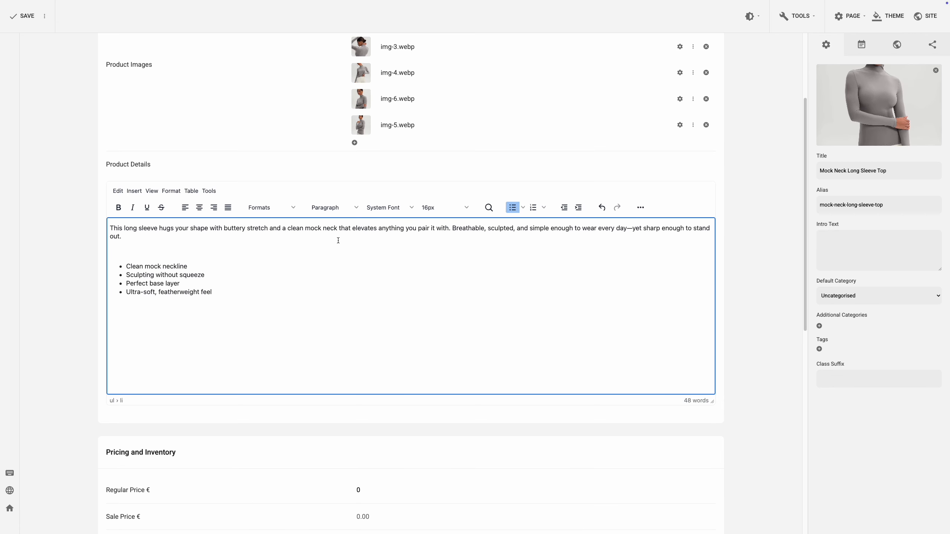
# Set the regular price to 49, sale price to 39, stock to 21 and SKU to NK-BS-M-US9-BL.
pyautogui.scroll(-5, 337, 240)
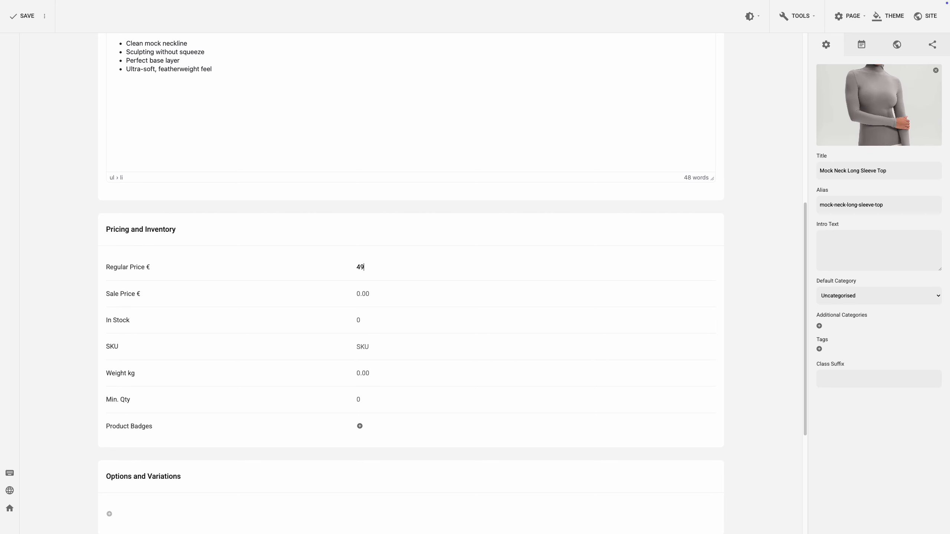
pyautogui.click(363, 295)
pyautogui.write('39')
pyautogui.click(367, 319)
pyautogui.write('21')
pyautogui.write('NK-BS-M-US9-BL')
pyautogui.click(372, 400)
# Add the Discount Amount in Percentage badge to the product.
pyautogui.click(361, 427)
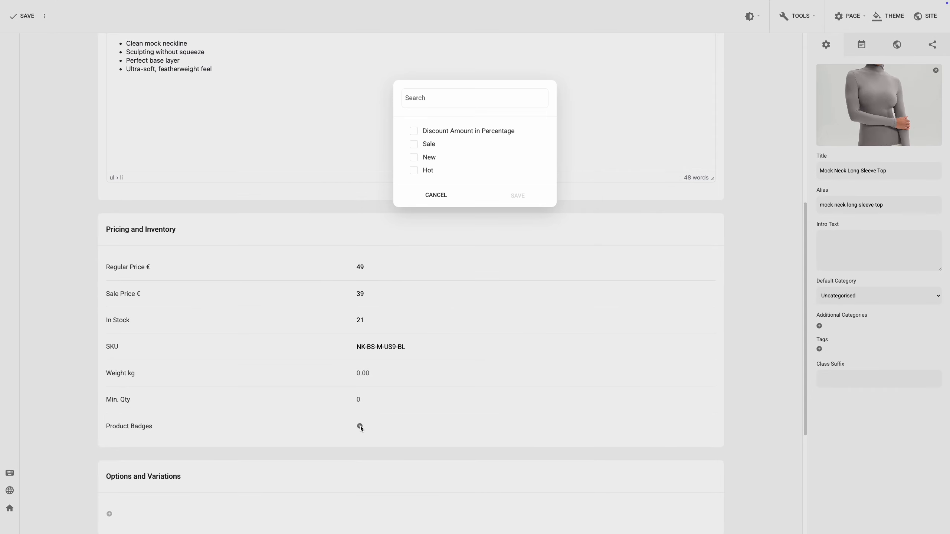
pyautogui.click(414, 132)
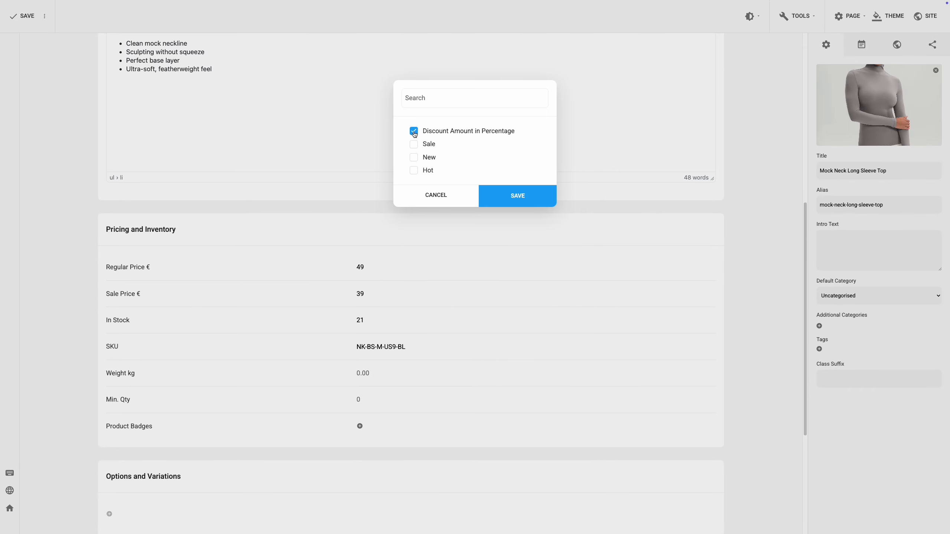
pyautogui.click(482, 198)
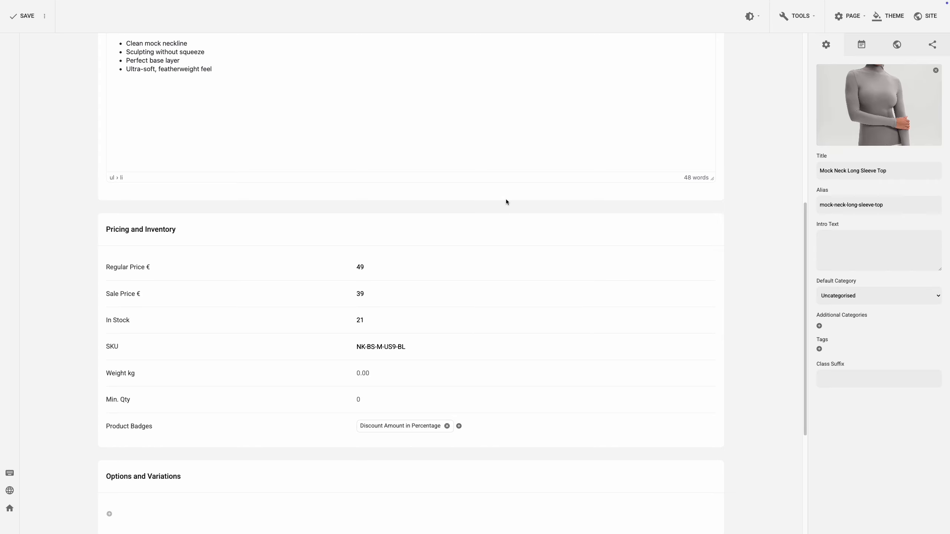
# Enable the Edit Submission Form option in the product form settings.
pyautogui.scroll(-5, 506, 202)
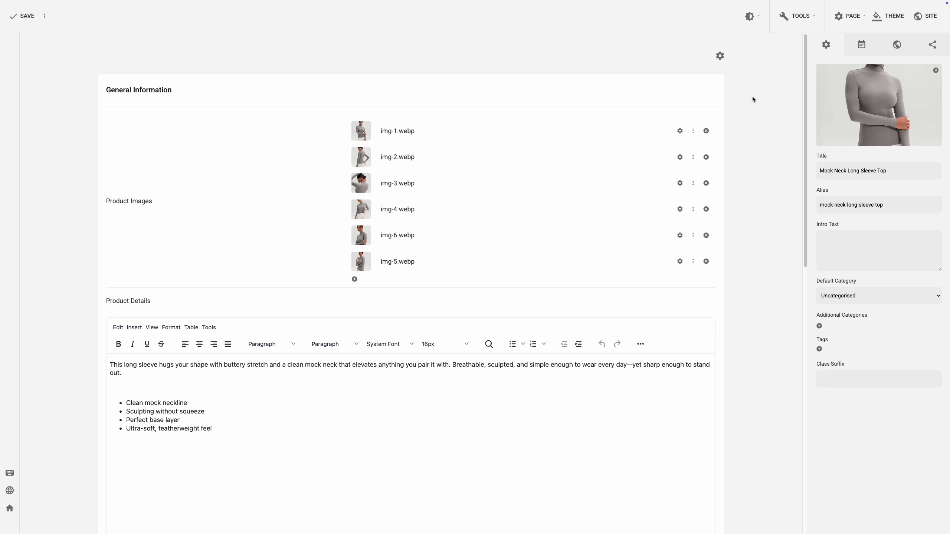
pyautogui.click(719, 59)
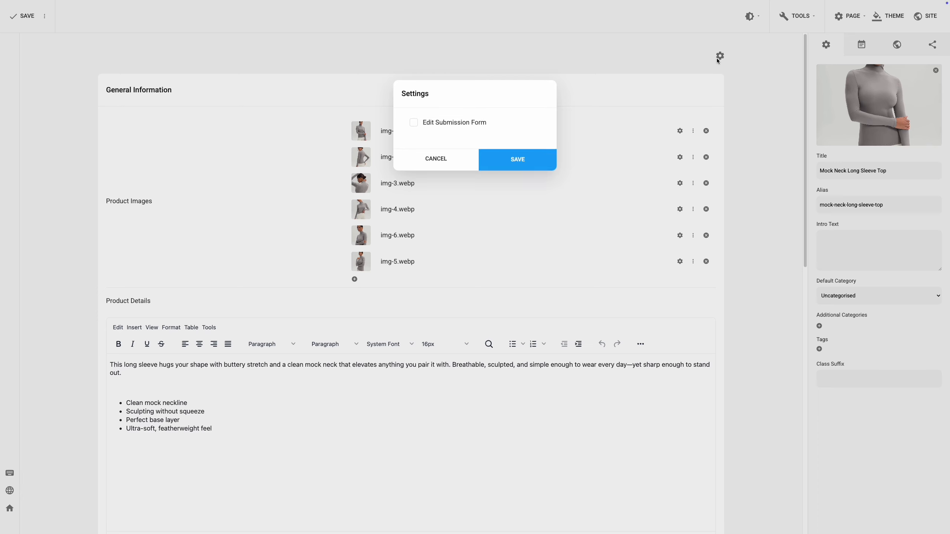
pyautogui.click(416, 125)
pyautogui.click(510, 165)
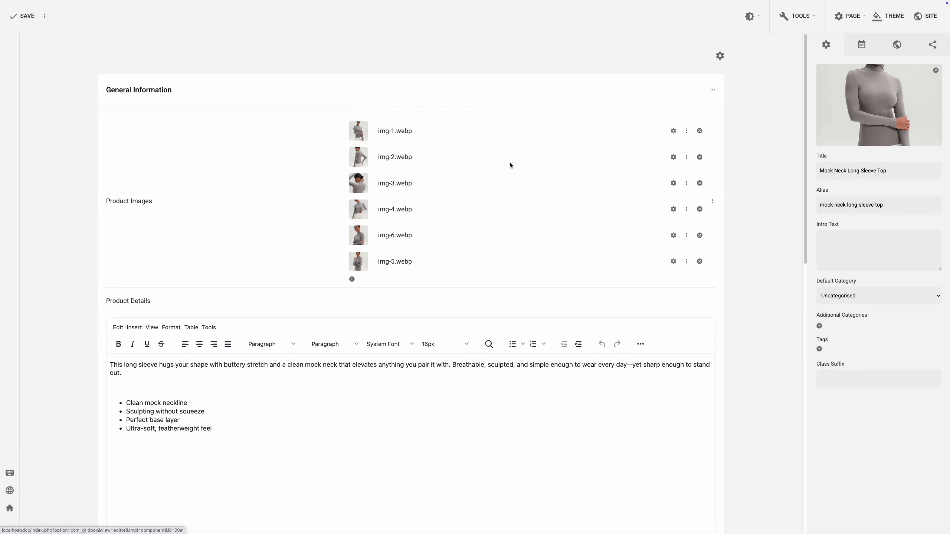
# Examine the General Information group's settings and the editable field groups of the submission form.
pyautogui.click(712, 94)
pyautogui.click(745, 105)
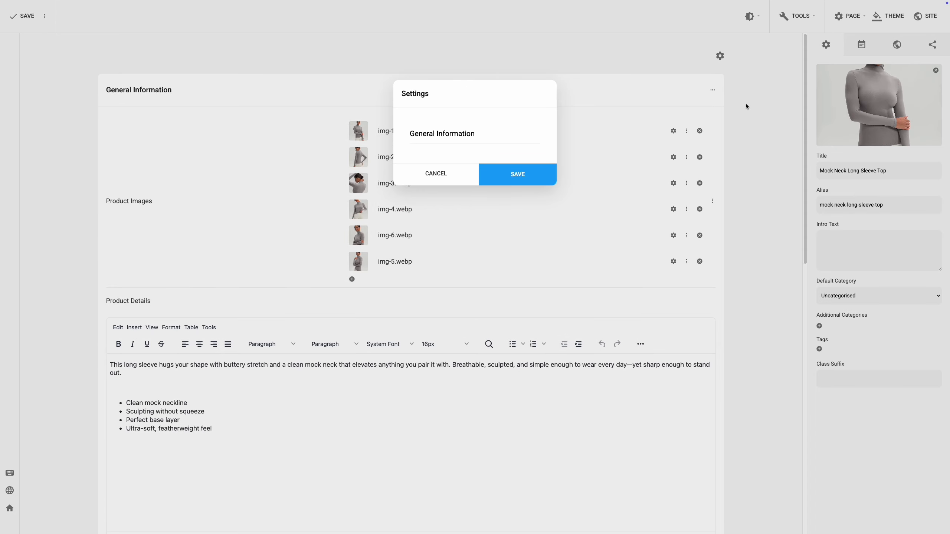
pyautogui.click(745, 103)
pyautogui.scroll(-5, 744, 105)
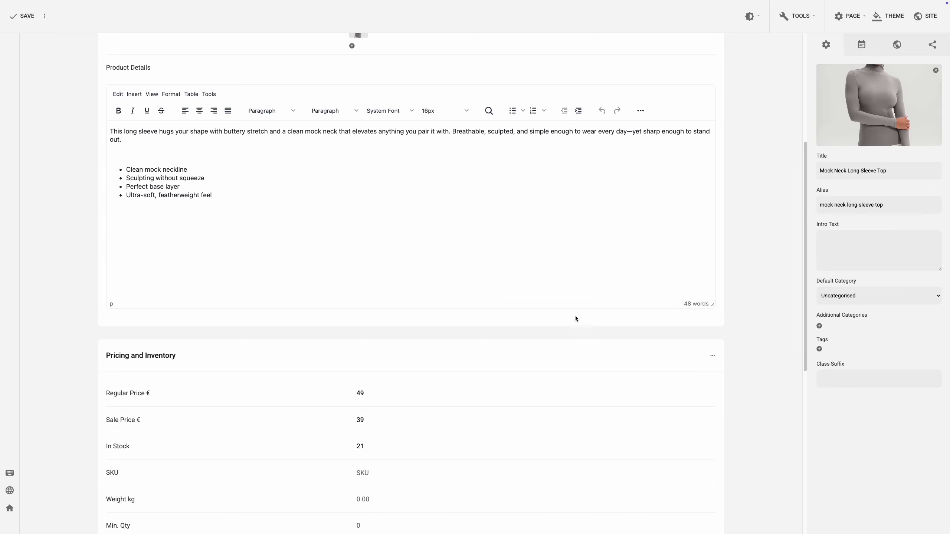
pyautogui.moveTo(557, 347); pyautogui.dragTo(537, 190)
pyautogui.scroll(5, 562, 246)
pyautogui.scroll(-8, 569, 117)
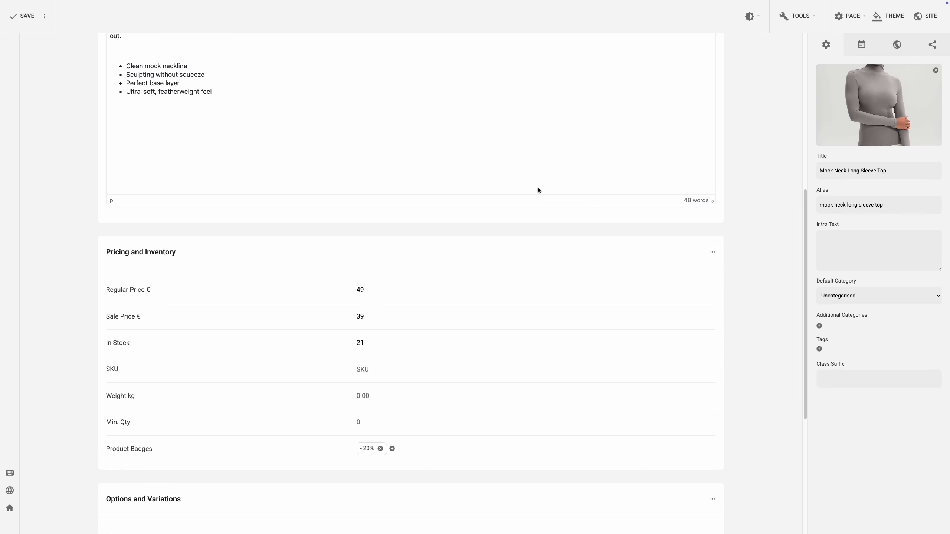
pyautogui.scroll(10, 538, 190)
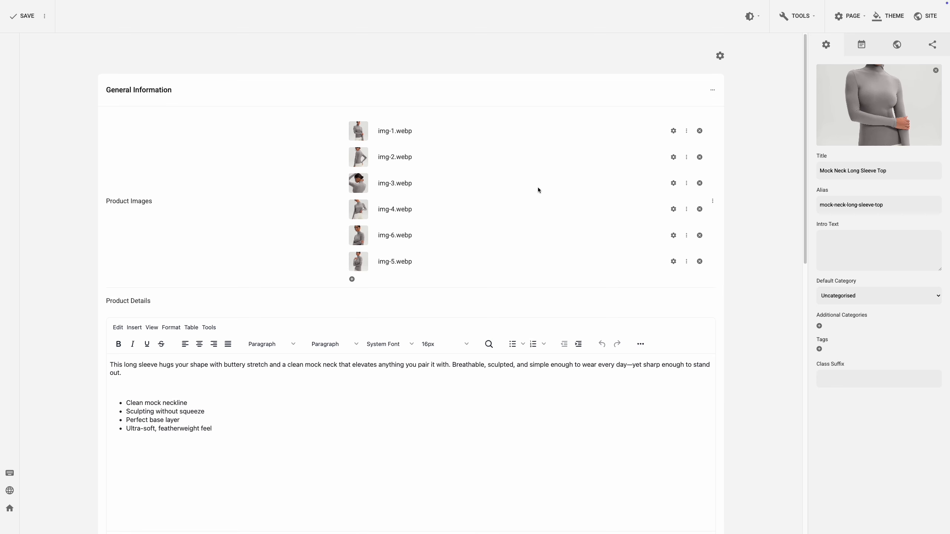
# Save the product and open its page on the live site.
pyautogui.click(29, 23)
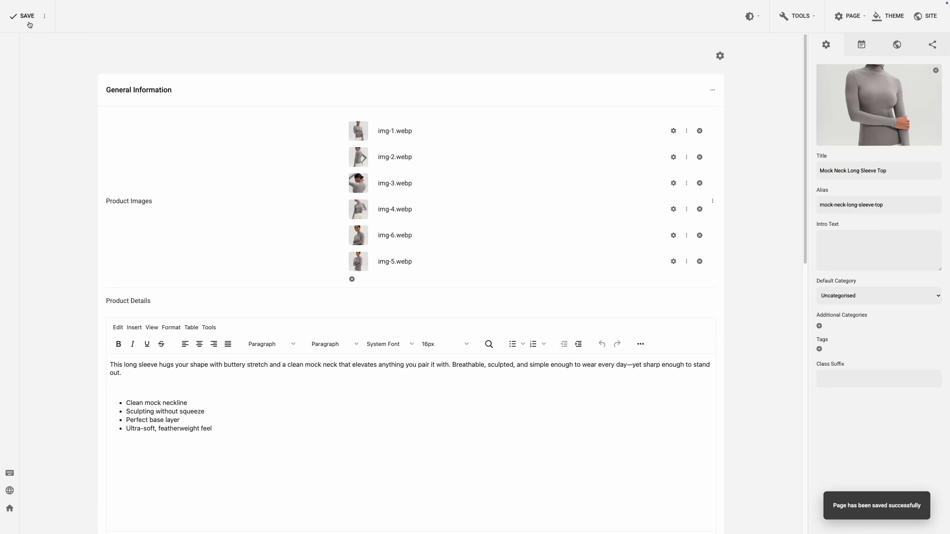
pyautogui.click(10, 491)
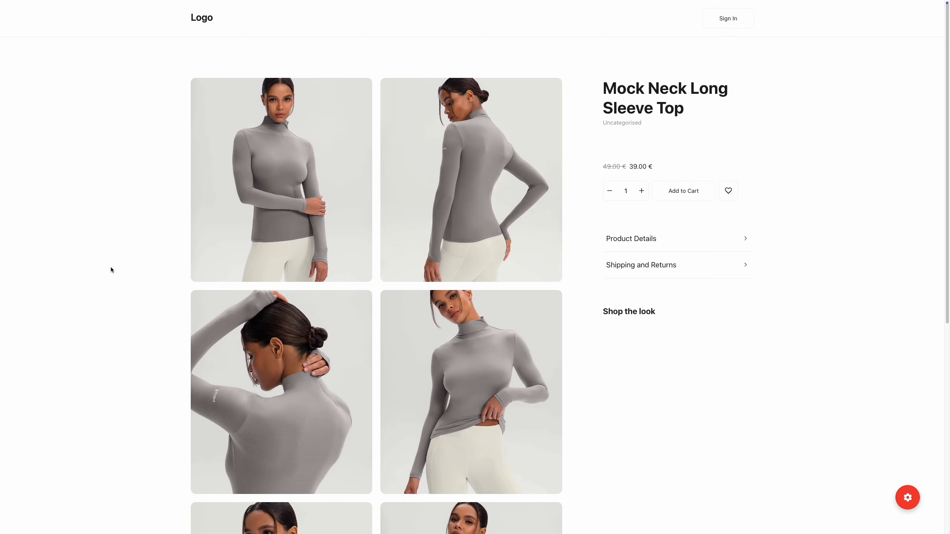
# View the product images enlarged one after another in the gallery and close it.
pyautogui.click(256, 251)
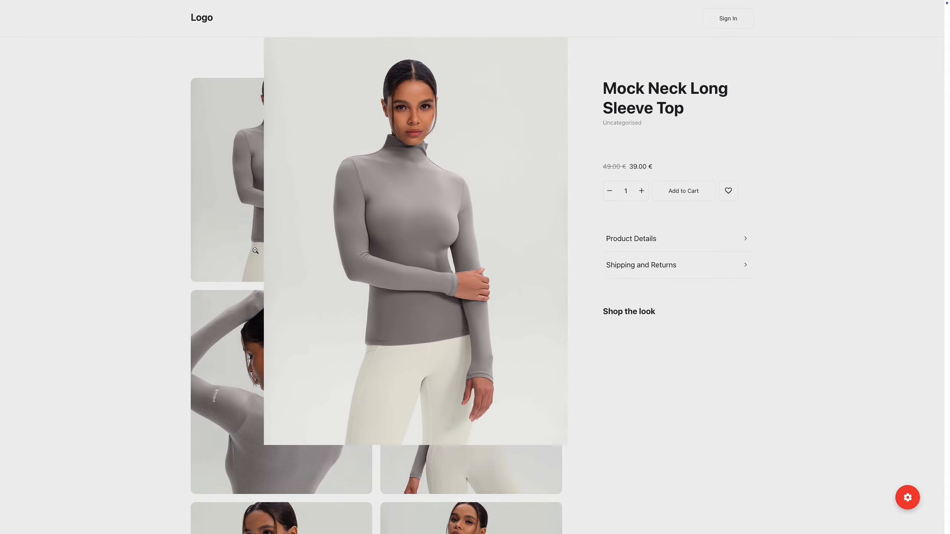
pyautogui.click(920, 267)
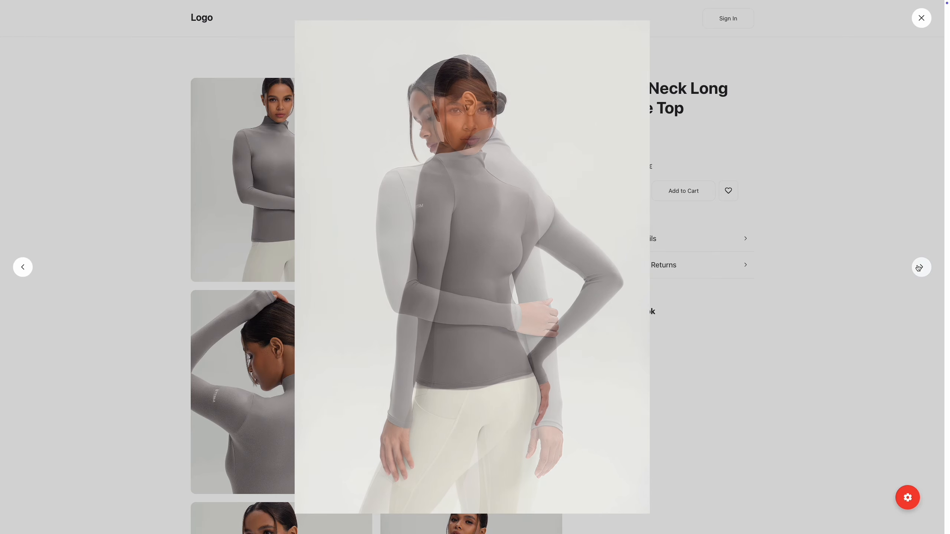
pyautogui.click(920, 267)
pyautogui.click(920, 267)
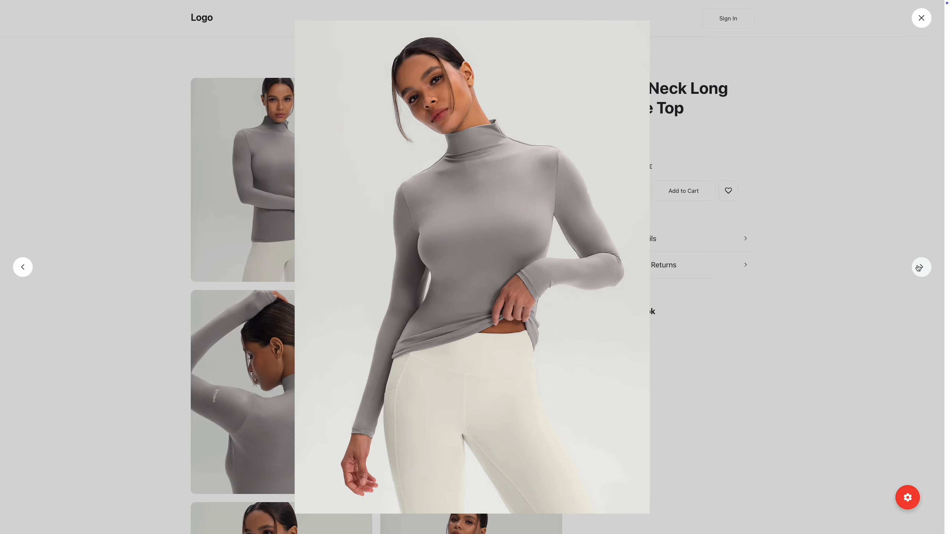
pyautogui.click(920, 267)
pyautogui.click(774, 301)
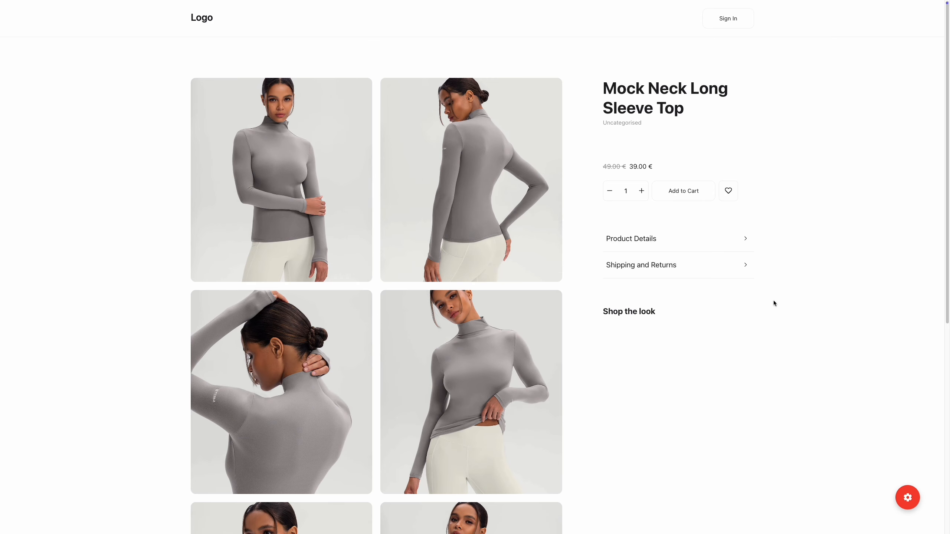
# Expand and collapse the Product Details section and check the Shop the look and Similar Items areas.
pyautogui.click(739, 244)
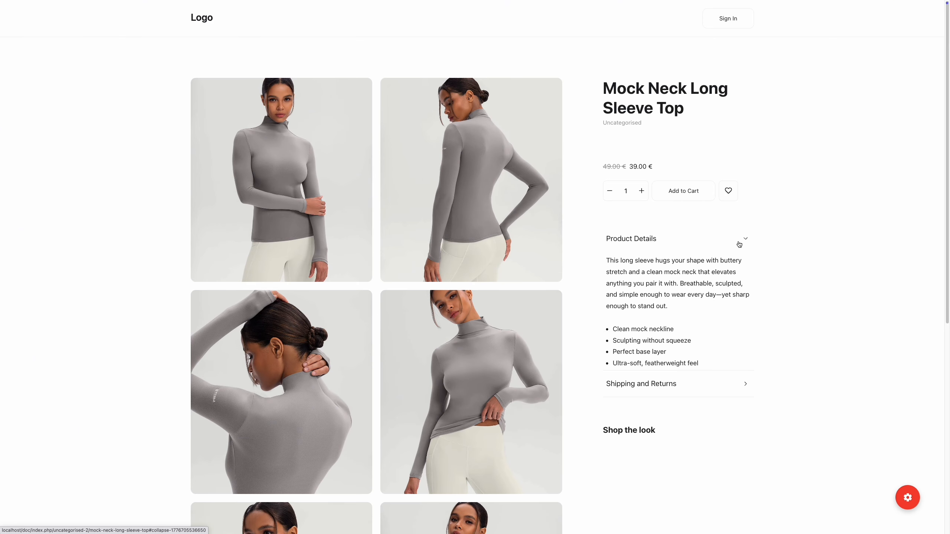
pyautogui.click(739, 244)
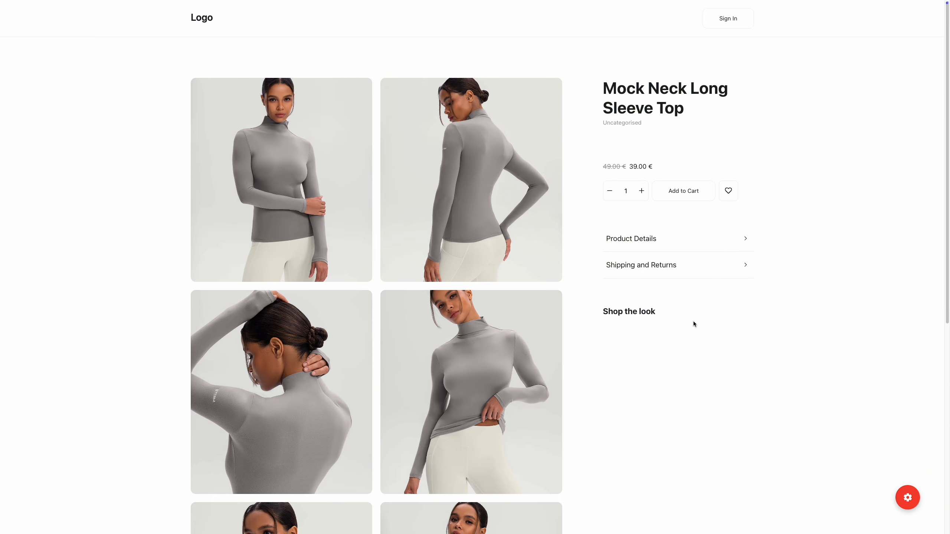
pyautogui.scroll(-3, 694, 323)
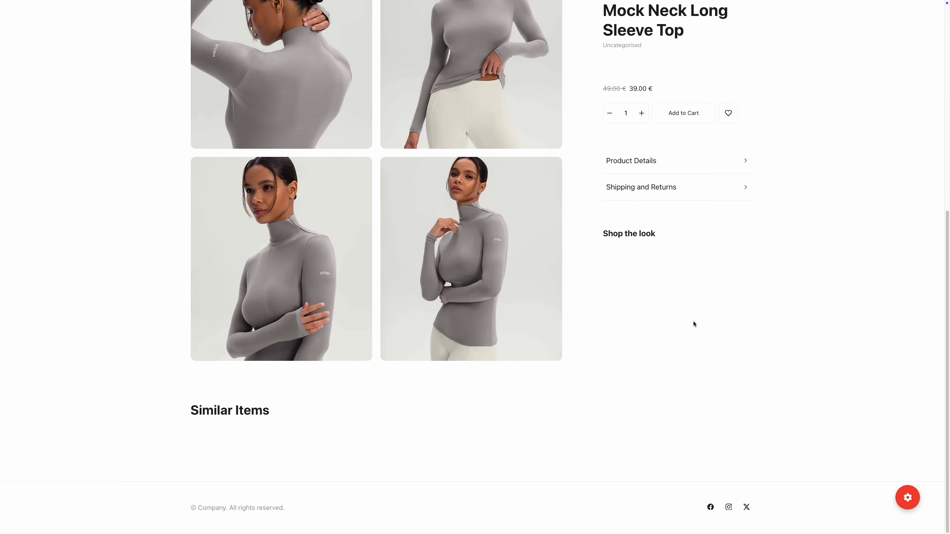
pyautogui.scroll(3, 694, 324)
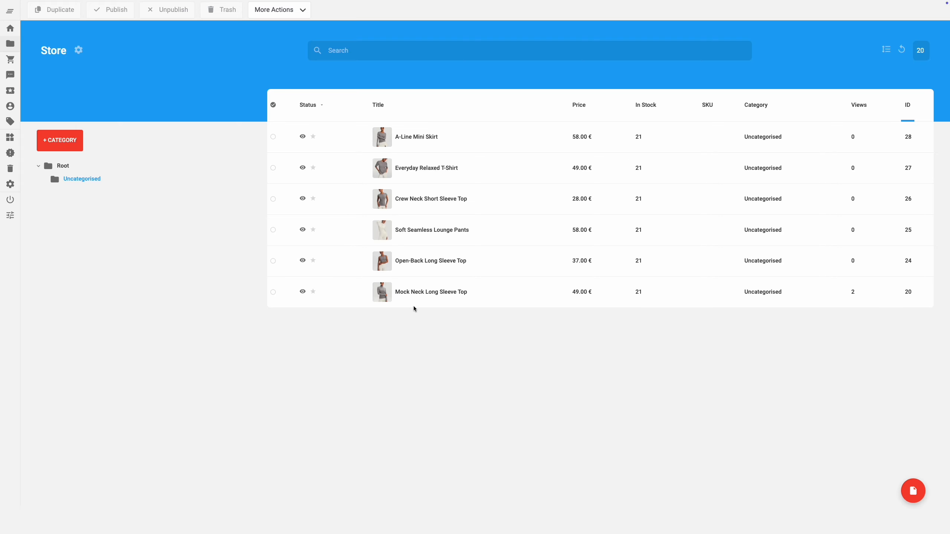
# Add A-Line Mini Skirt, Everyday Relaxed T-Shirt and Open-Back Long Sleeve Top as related products of Mock Neck Long Sleeve Top and save.
pyautogui.click(433, 293)
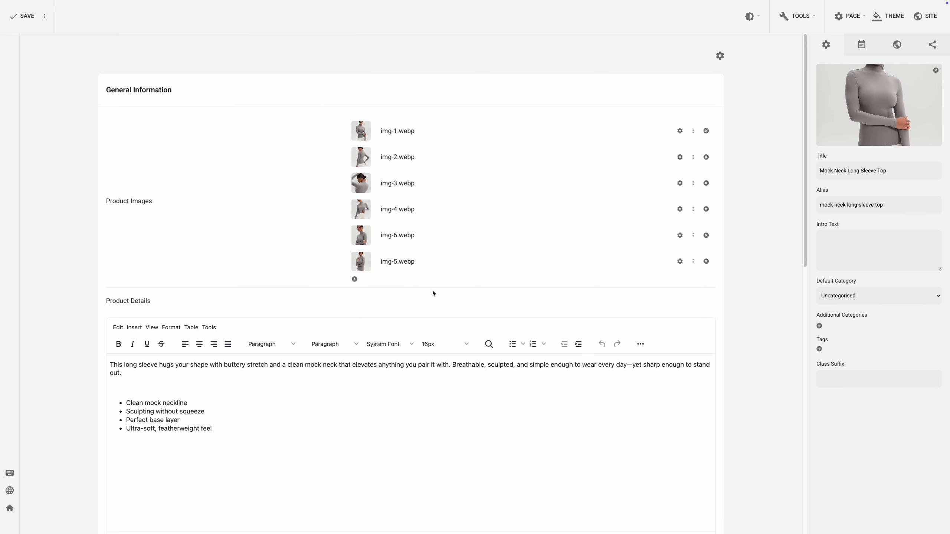
pyautogui.scroll(-10, 432, 293)
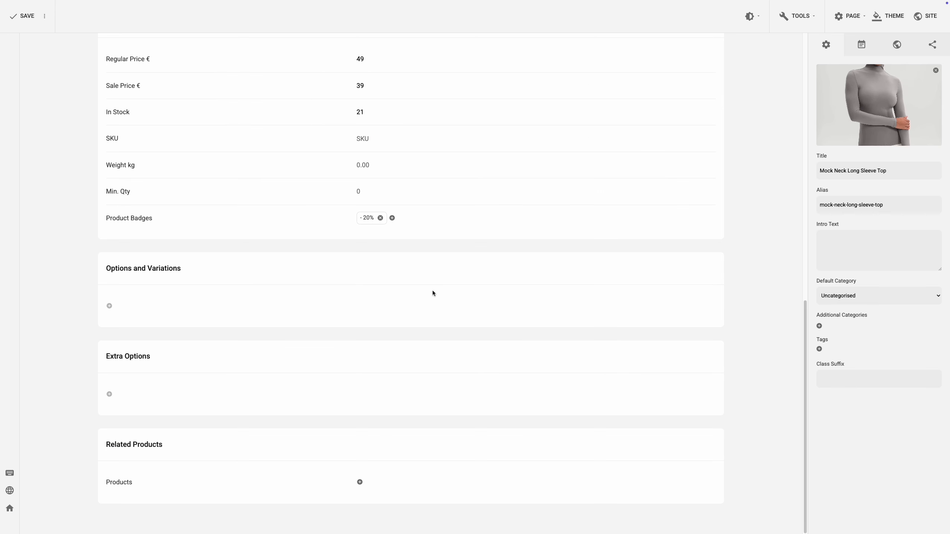
pyautogui.click(360, 483)
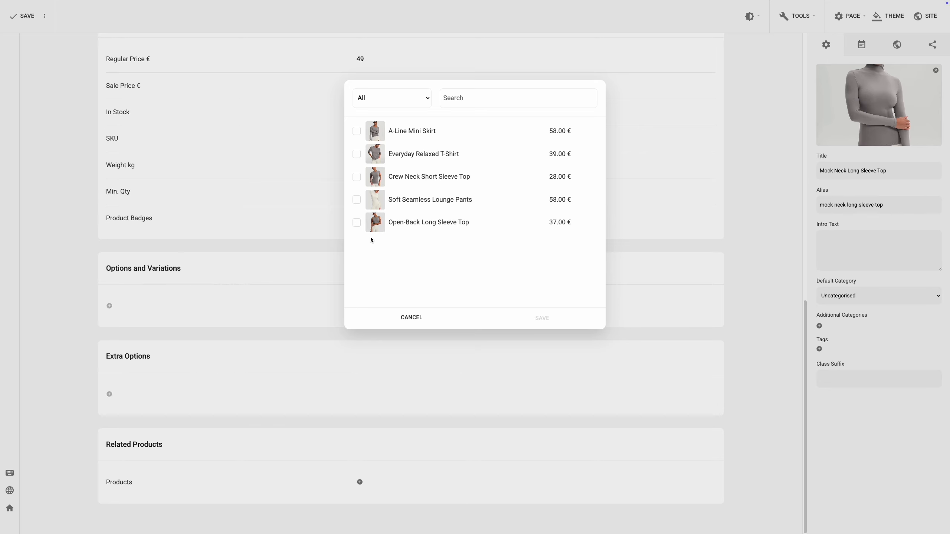
pyautogui.click(357, 132)
pyautogui.click(357, 155)
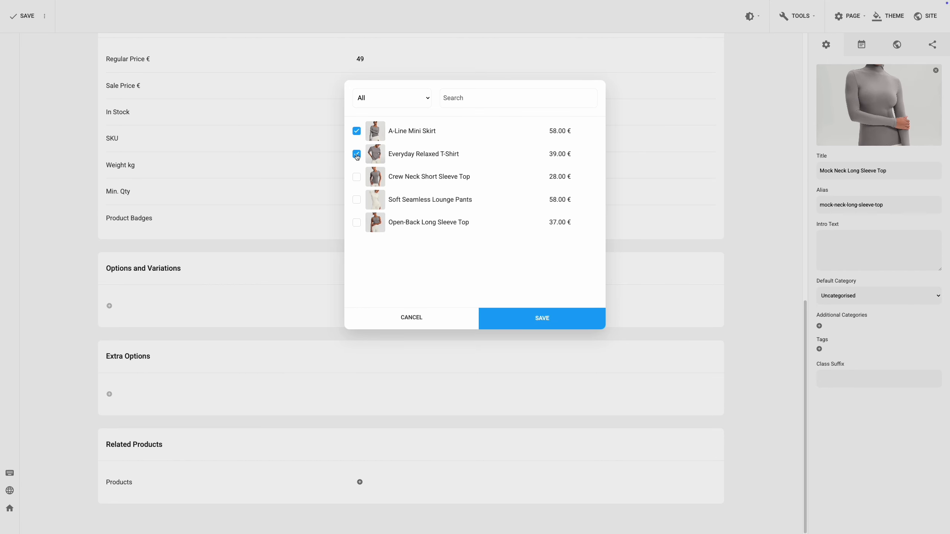
pyautogui.click(356, 222)
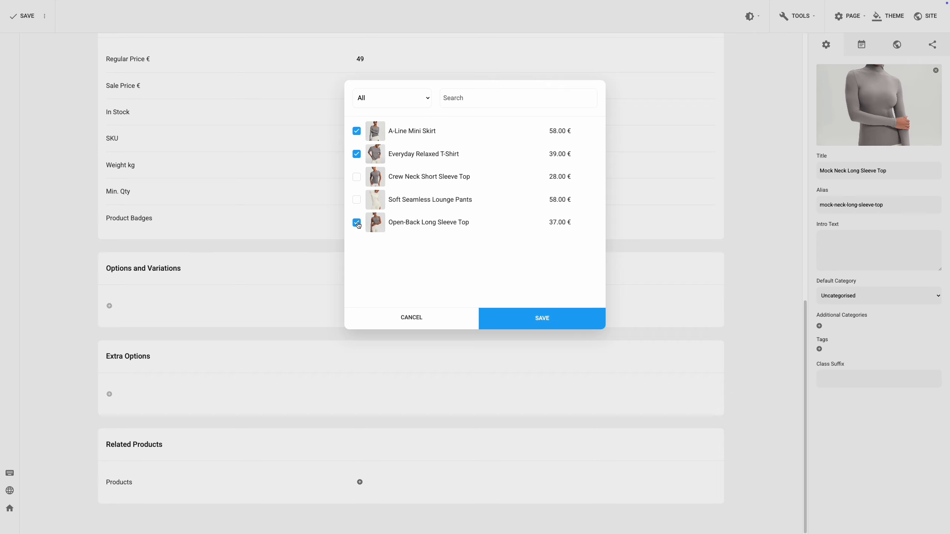
pyautogui.click(527, 317)
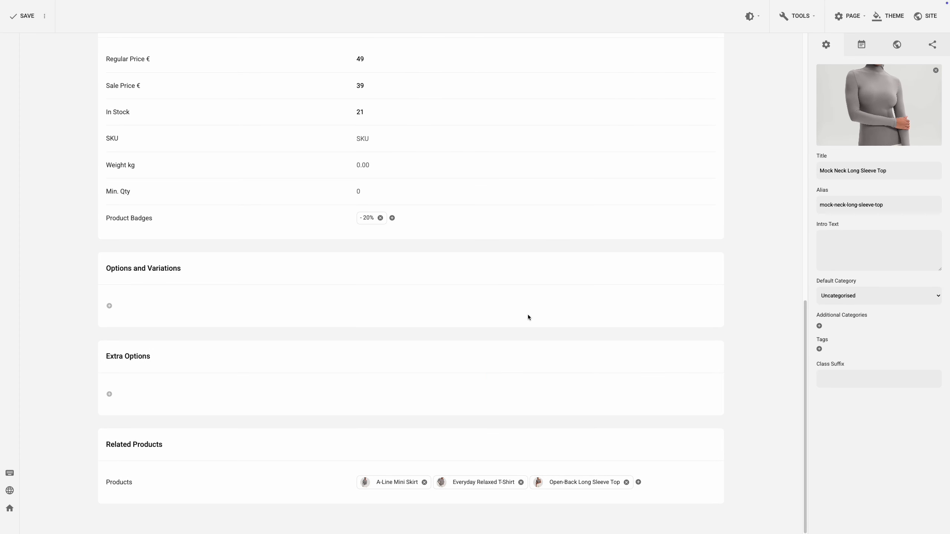
pyautogui.click(22, 24)
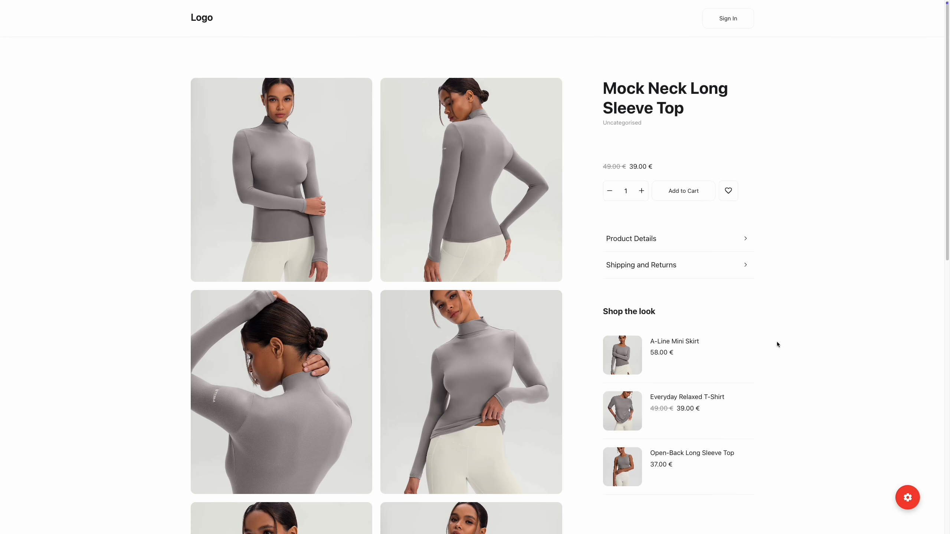
# Examine the Similar Items carousel and the Shop the look products on the live product page.
pyautogui.moveTo(946, 220); pyautogui.dragTo(948, 464)
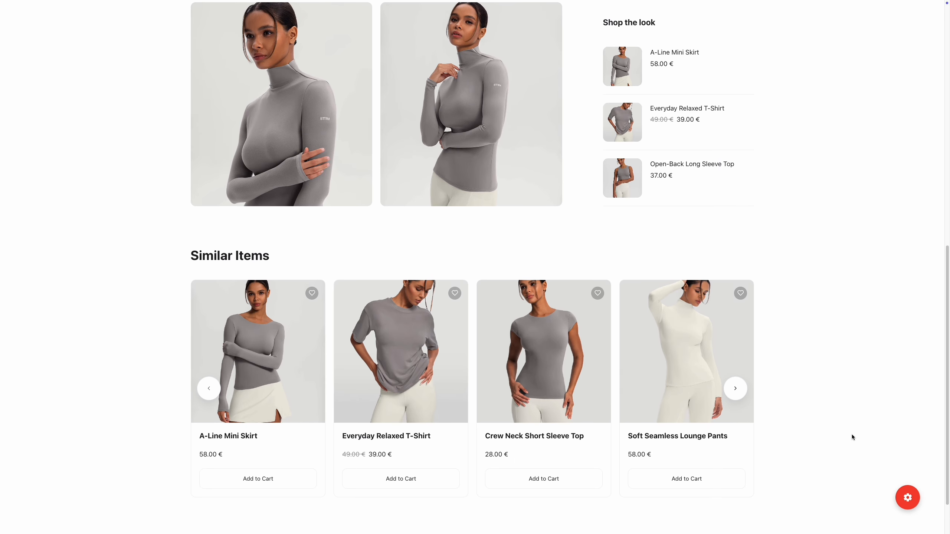
pyautogui.click(736, 391)
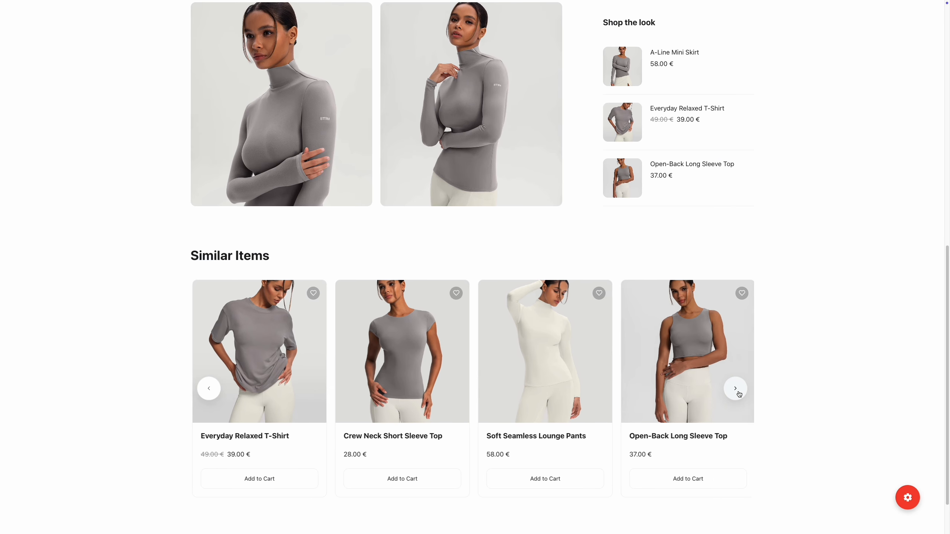
pyautogui.click(736, 390)
pyautogui.click(736, 390)
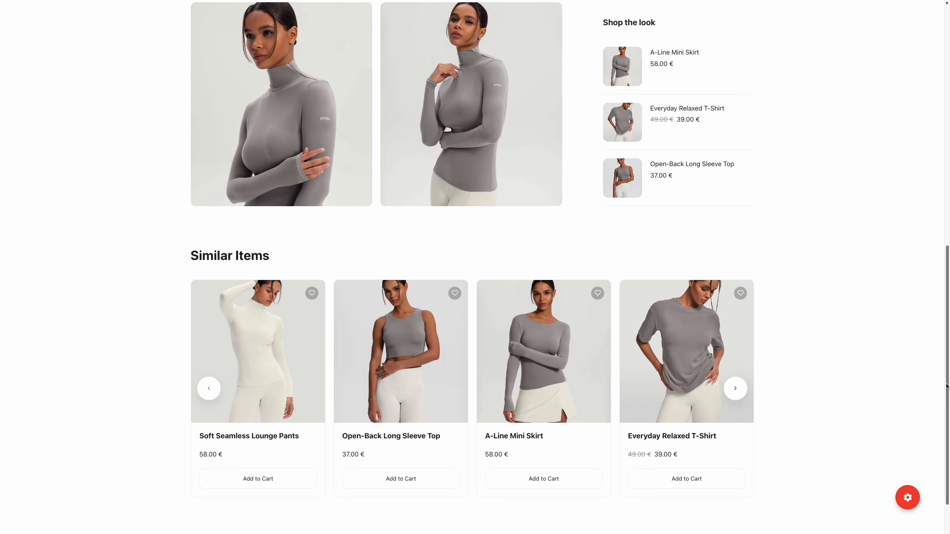
pyautogui.moveTo(946, 386); pyautogui.dragTo(945, 240)
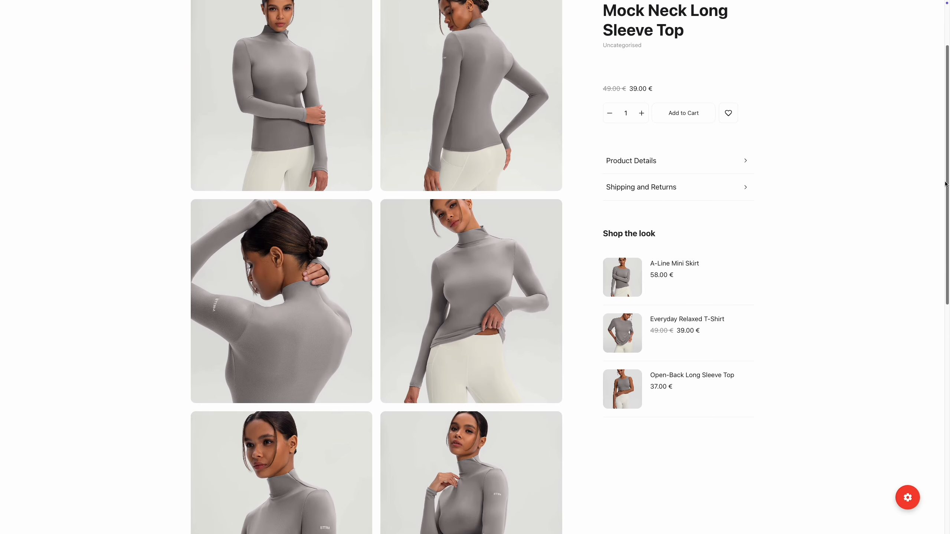
pyautogui.moveTo(945, 183); pyautogui.dragTo(945, 138)
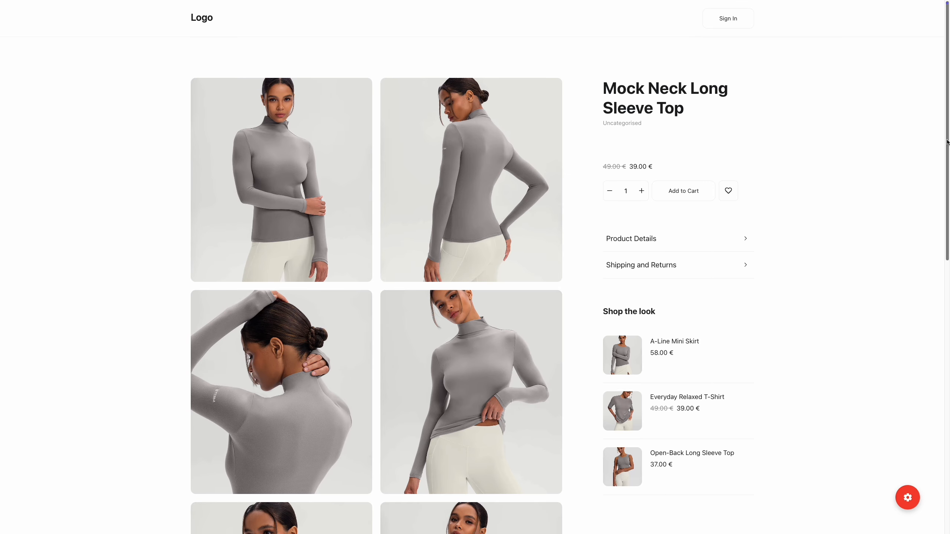
pyautogui.moveTo(948, 141)
pyautogui.mouseDown()
pyautogui.moveTo(949, 388)
pyautogui.moveTo(949, 138)
pyautogui.mouseUp()
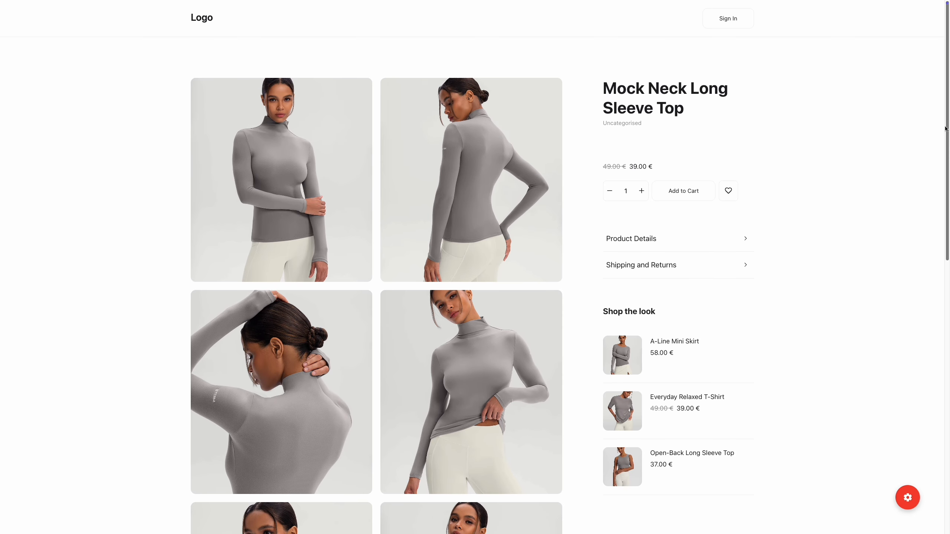